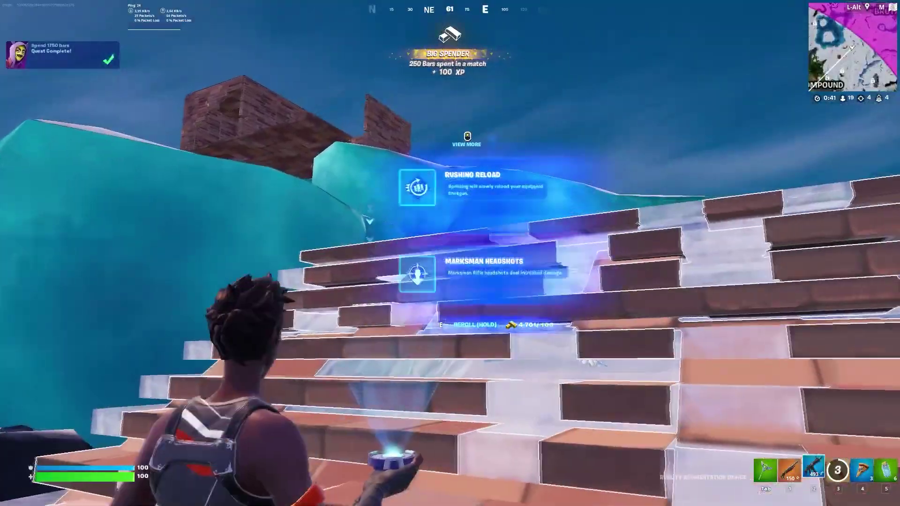
{"action": "key", "text": "w"}
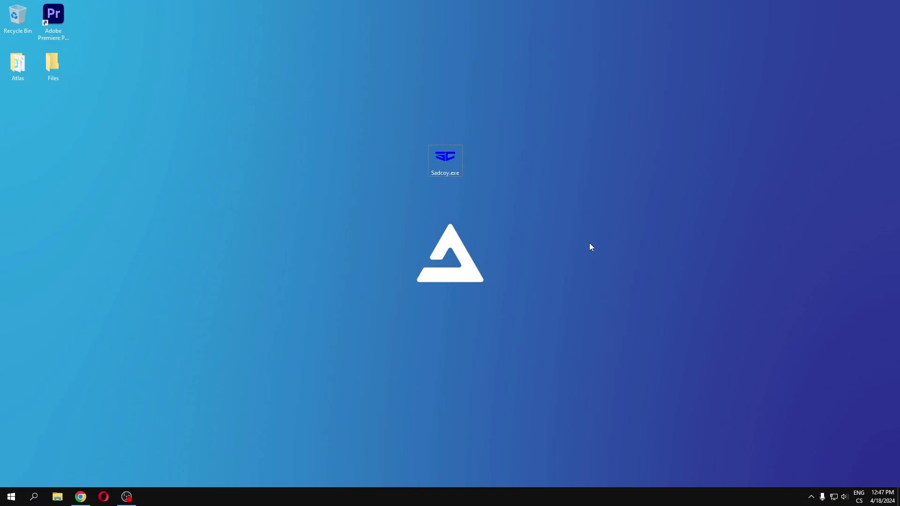
Launch Sadcoy.exe from the desktop and accept its welcome disclaimer.
{"action": "left_click_drag", "start_coordinate": [384, 129], "coordinate": [436, 142]}
{"action": "left_click_drag", "start_coordinate": [382, 105], "coordinate": [432, 148]}
{"action": "left_click", "coordinate": [441, 158]}
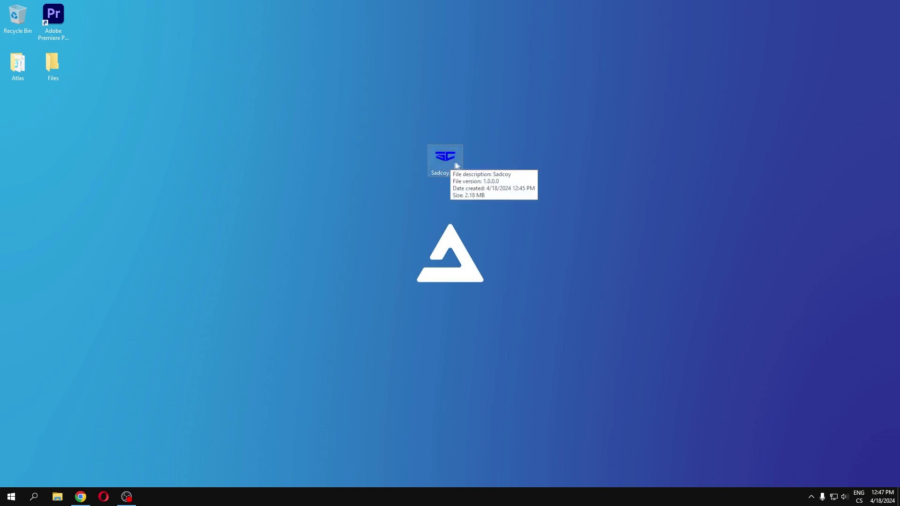
{"action": "right_click", "coordinate": [440, 155]}
{"action": "left_click", "coordinate": [473, 185]}
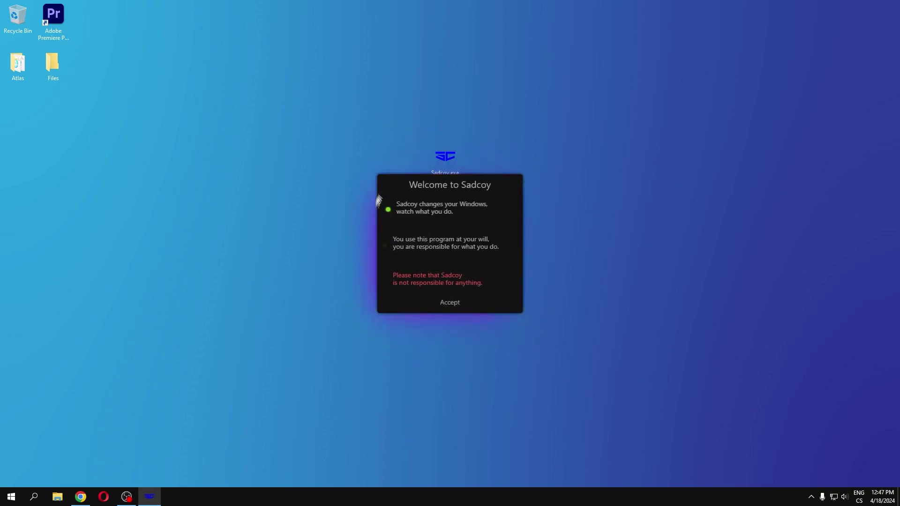
{"action": "left_click", "coordinate": [448, 303]}
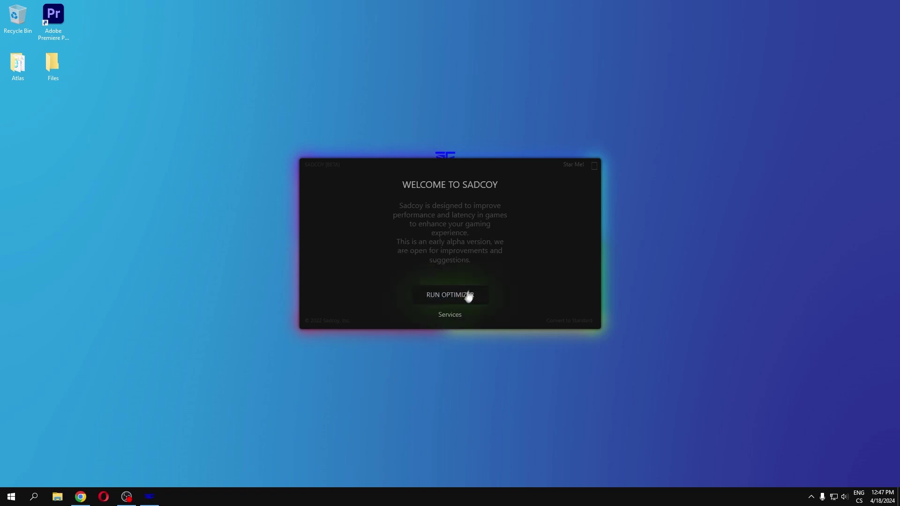
Run the Sadcoy system optimizer and postpone the computer restart.
{"action": "left_click", "coordinate": [447, 295]}
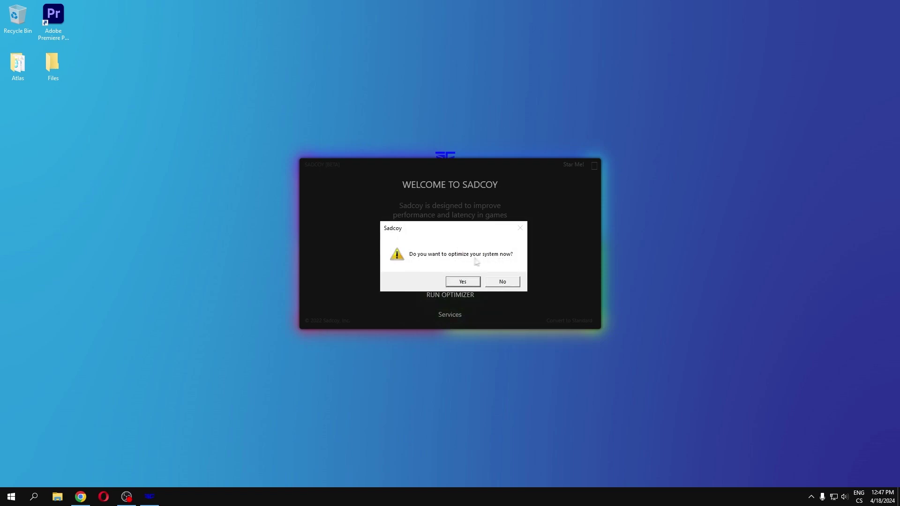
{"action": "left_click", "coordinate": [461, 283]}
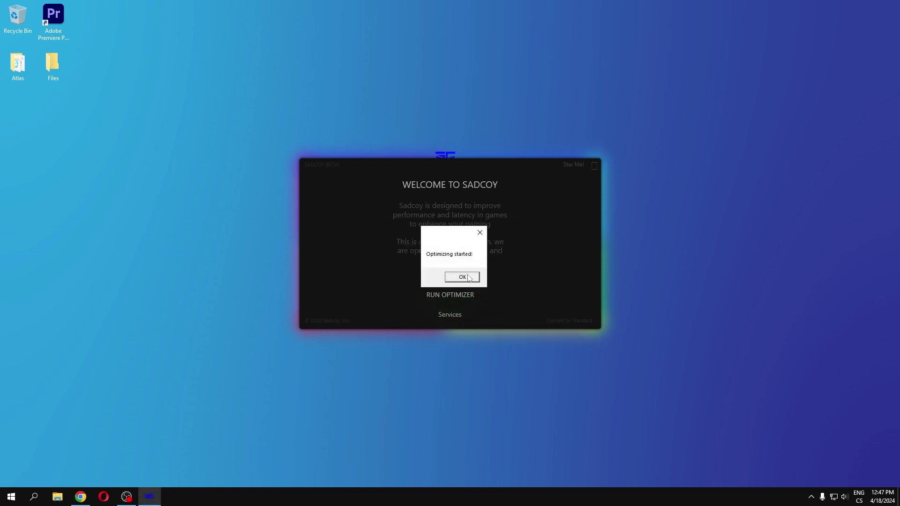
{"action": "left_click", "coordinate": [468, 277]}
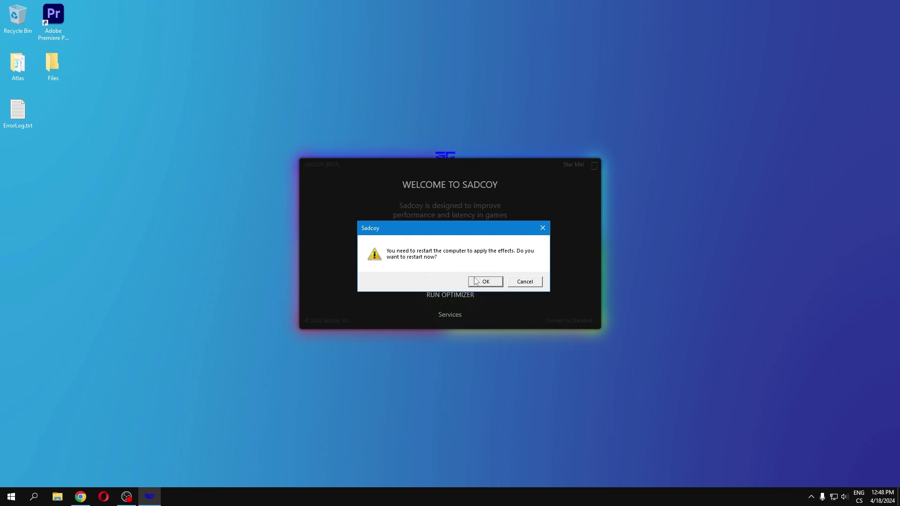
{"action": "left_click", "coordinate": [526, 283]}
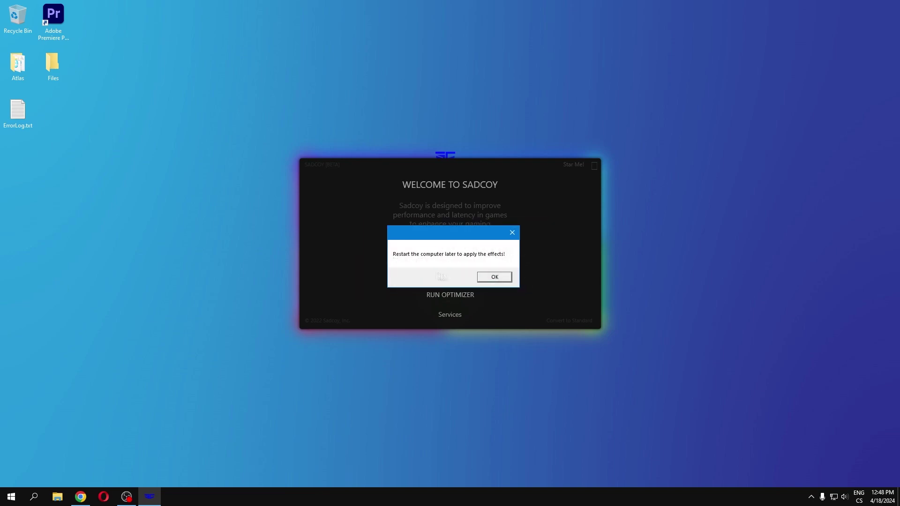
{"action": "left_click", "coordinate": [499, 276]}
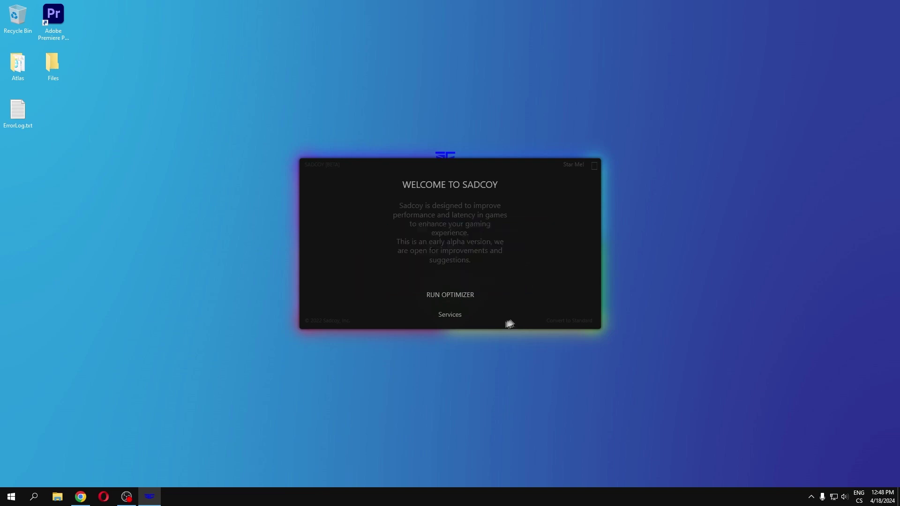
Disable the unnecessary Windows services through Sadcoy's Services page.
{"action": "left_click", "coordinate": [448, 315]}
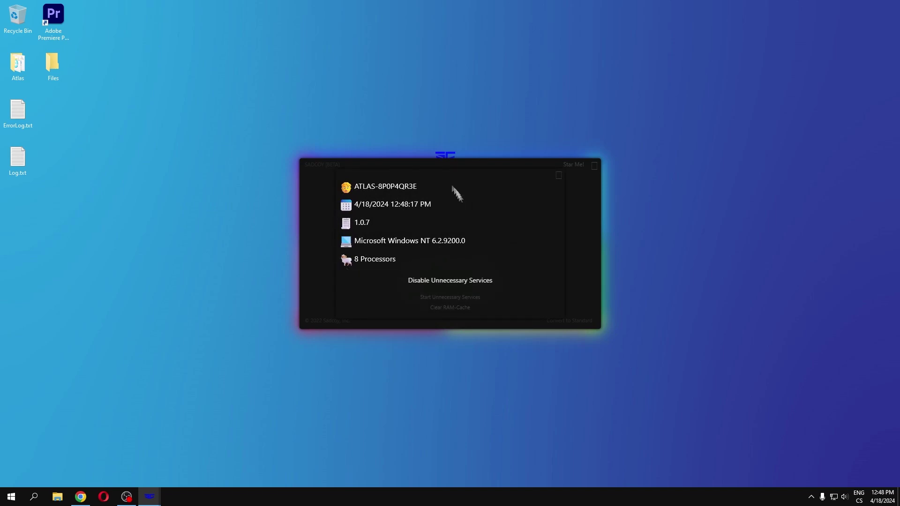
{"action": "left_click", "coordinate": [558, 175]}
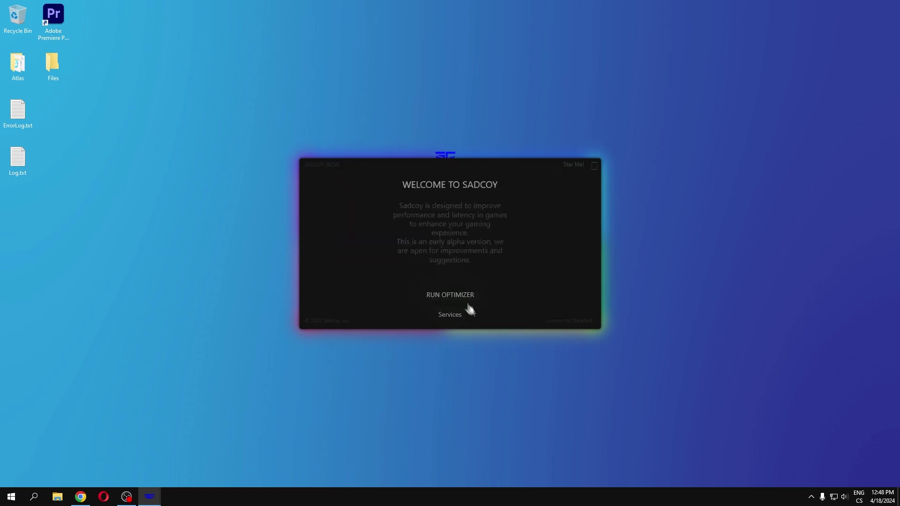
{"action": "left_click", "coordinate": [451, 315]}
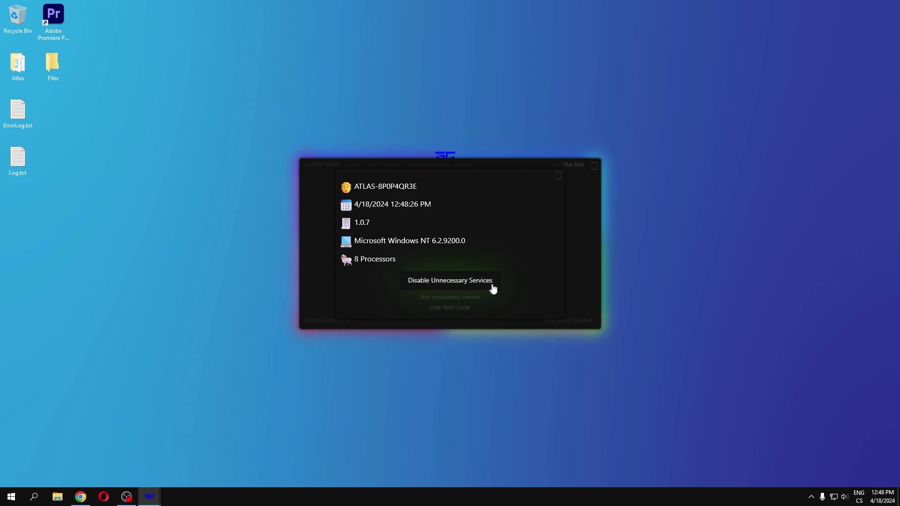
{"action": "left_click", "coordinate": [468, 284]}
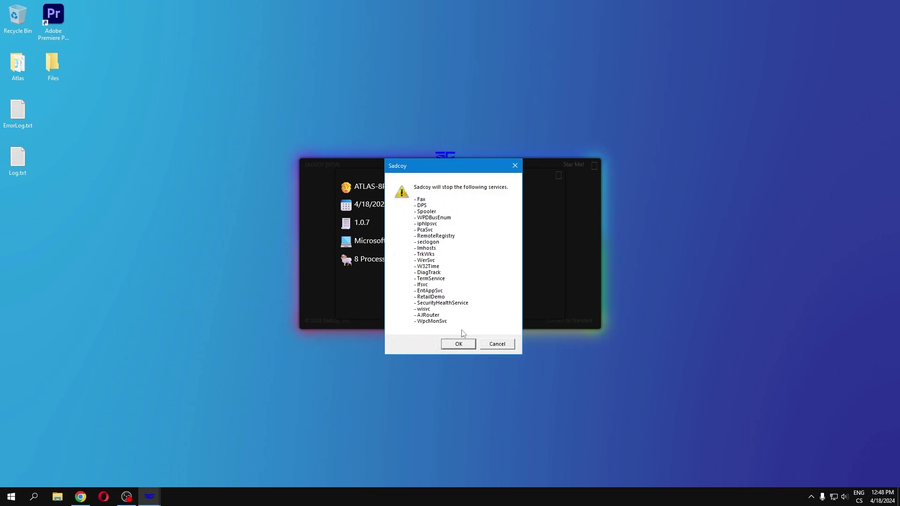
{"action": "left_click", "coordinate": [455, 344]}
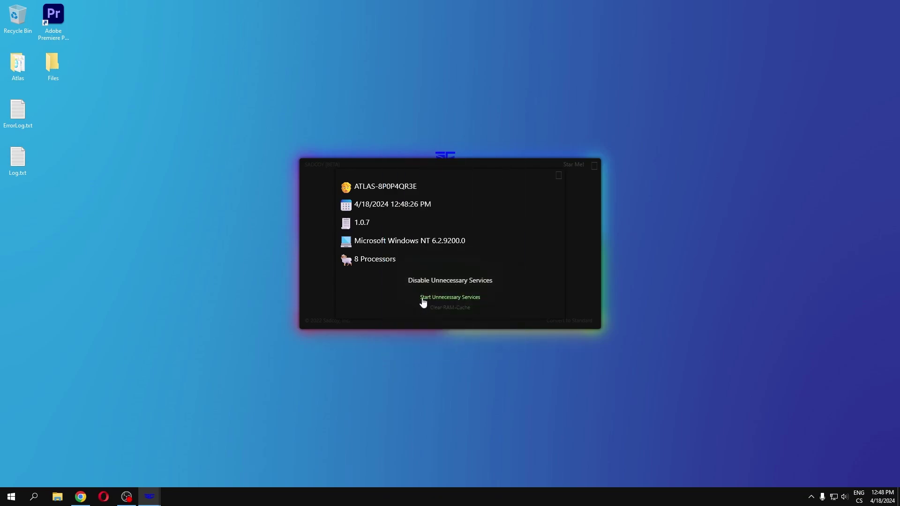
Start the unnecessary services and clear the RAM cache, closing Sadcoy's Services page when done.
{"action": "left_click", "coordinate": [458, 300]}
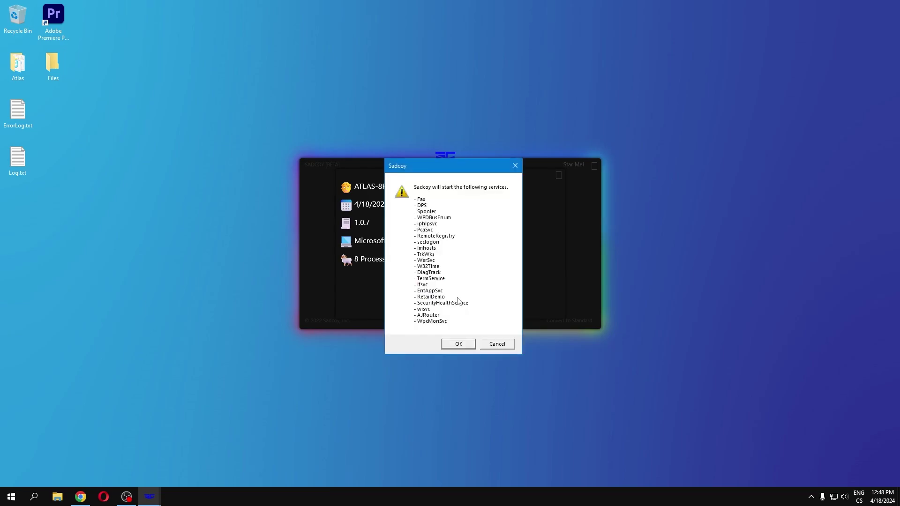
{"action": "left_click", "coordinate": [459, 345]}
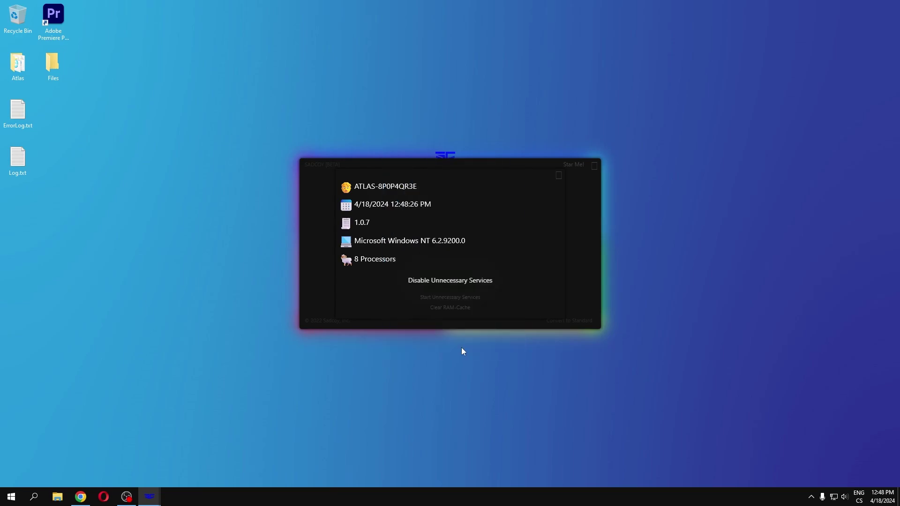
{"action": "left_click", "coordinate": [446, 309]}
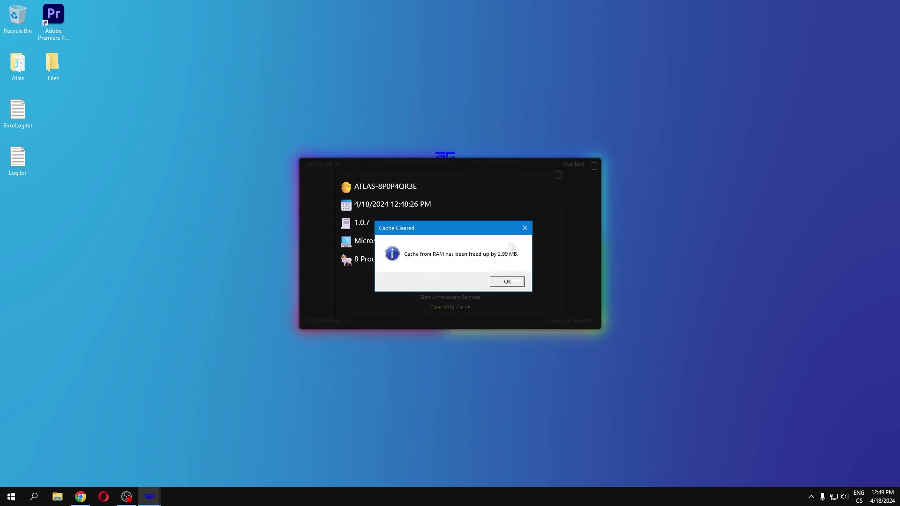
{"action": "left_click", "coordinate": [507, 281]}
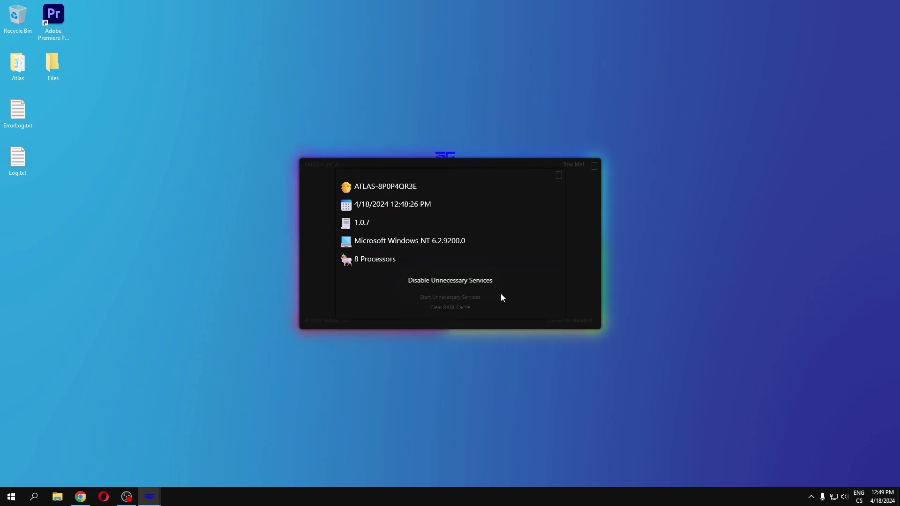
{"action": "left_click", "coordinate": [558, 179]}
{"action": "left_click_drag", "start_coordinate": [537, 303], "coordinate": [533, 302]}
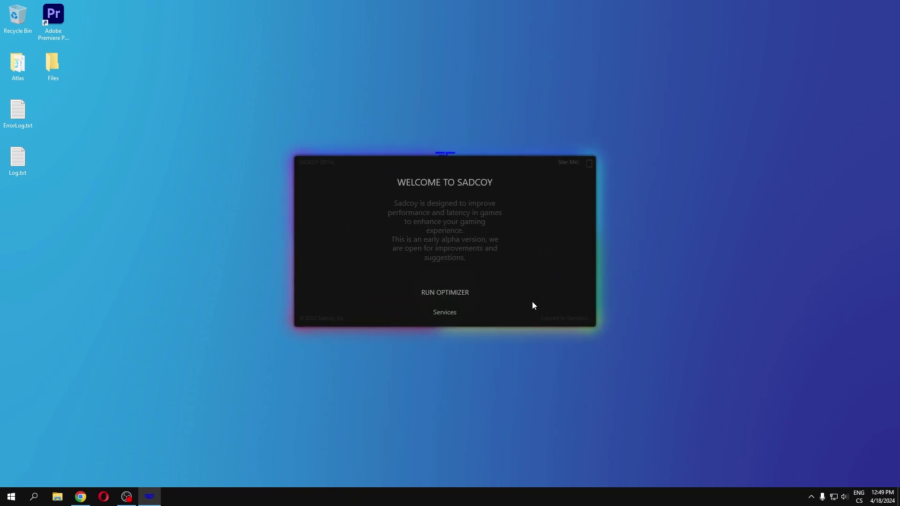
Examine the optimization results in Log.txt and ErrorLog.txt on the desktop, closing each file after reading.
{"action": "double_click", "coordinate": [17, 160]}
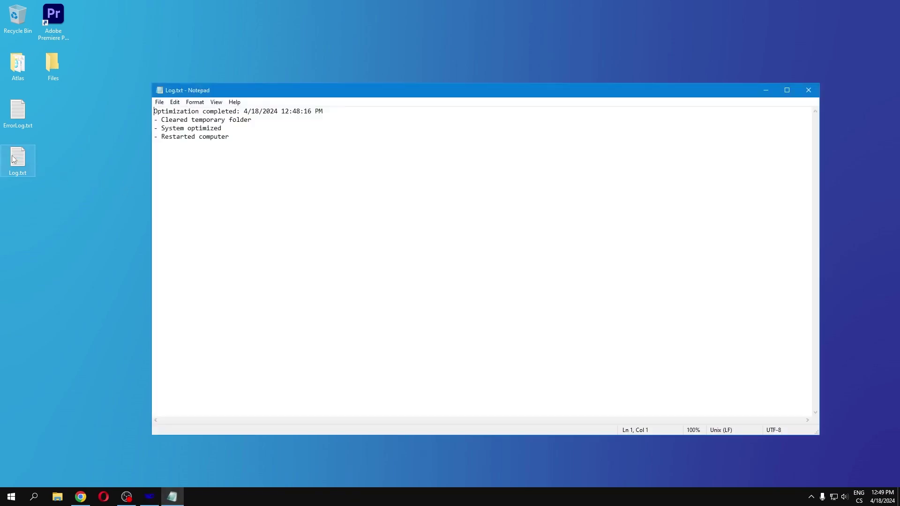
{"action": "left_click", "coordinate": [808, 90]}
{"action": "double_click", "coordinate": [28, 101]}
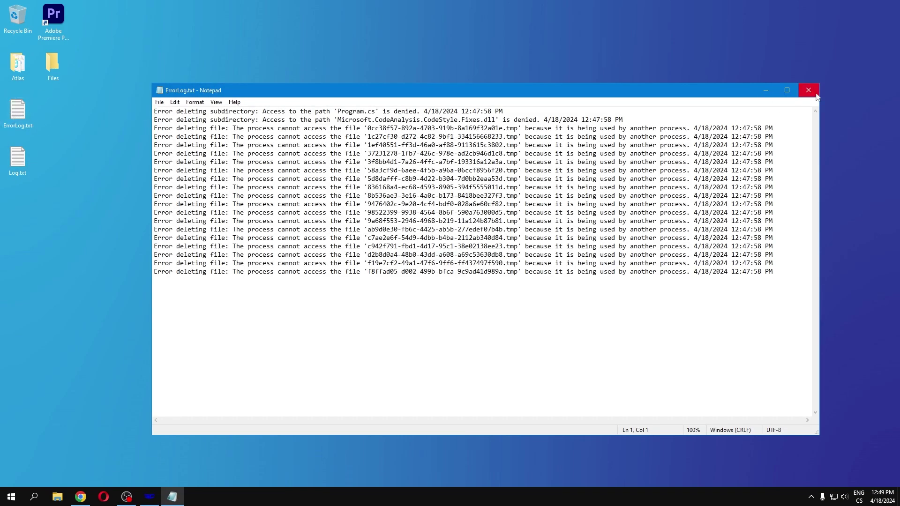
{"action": "left_click", "coordinate": [808, 89]}
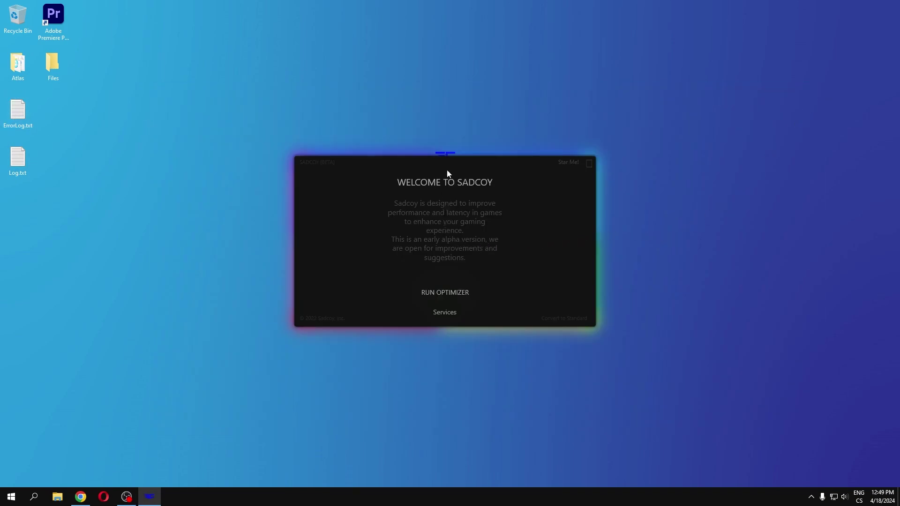
Close the Sadcoy optimizer.
{"action": "left_click_drag", "start_coordinate": [446, 170], "coordinate": [454, 174]}
{"action": "right_click", "coordinate": [150, 496]}
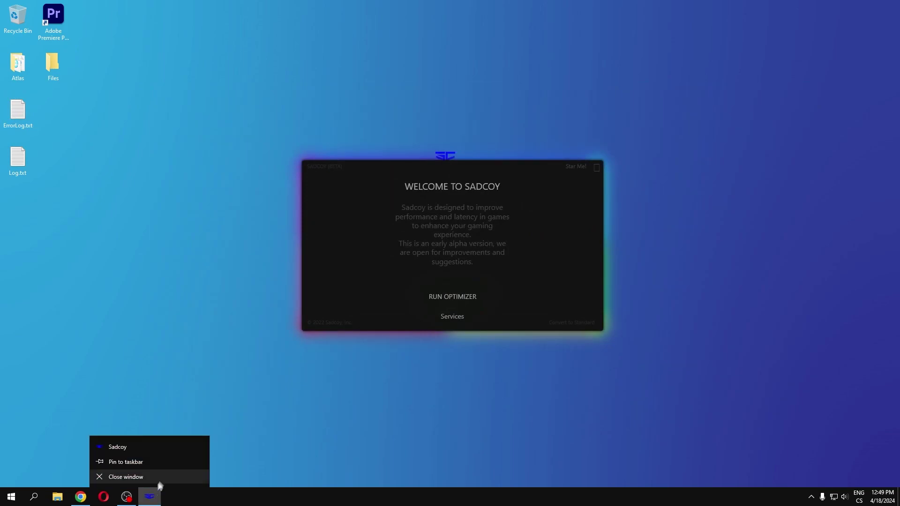
{"action": "left_click", "coordinate": [150, 478]}
Check the hardware-accelerated GPU scheduling option in the Windows graphics settings.
{"action": "right_click", "coordinate": [379, 296]}
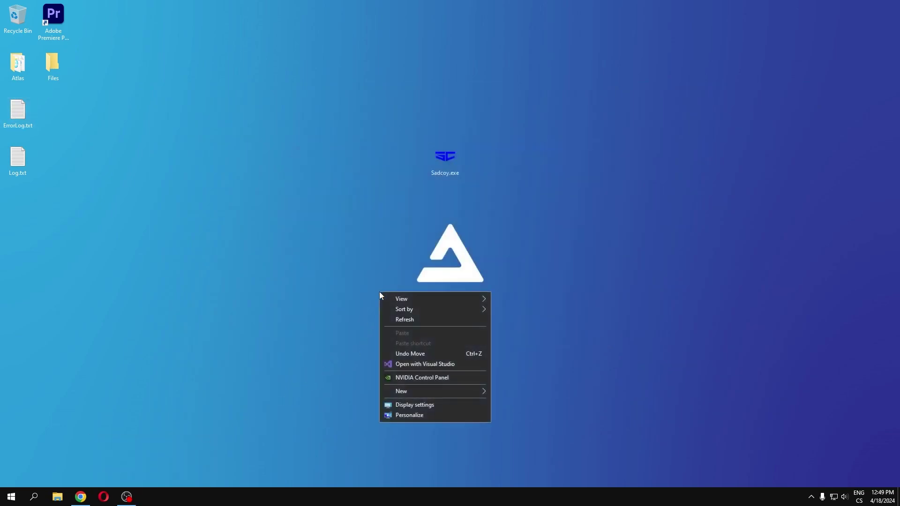
{"action": "left_click", "coordinate": [407, 406]}
{"action": "scroll", "coordinate": [347, 260], "scroll_direction": "down", "scroll_amount": 2}
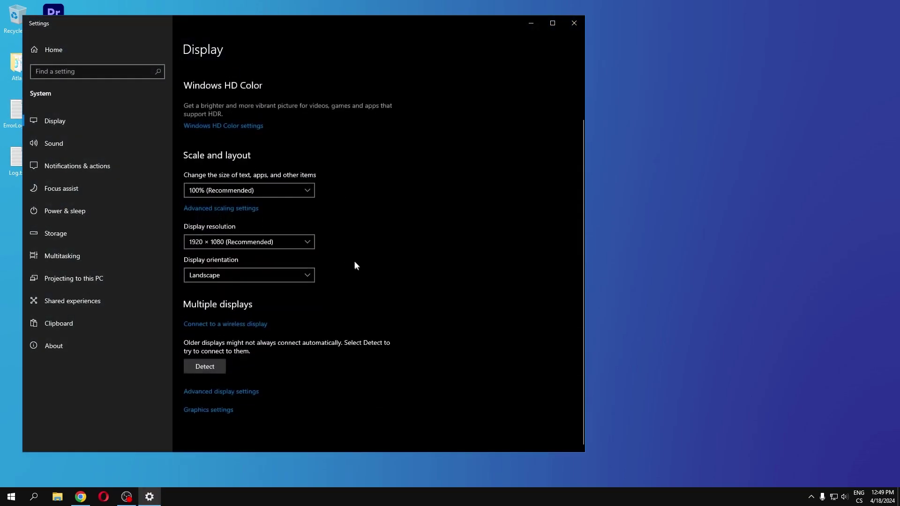
{"action": "left_click", "coordinate": [207, 411]}
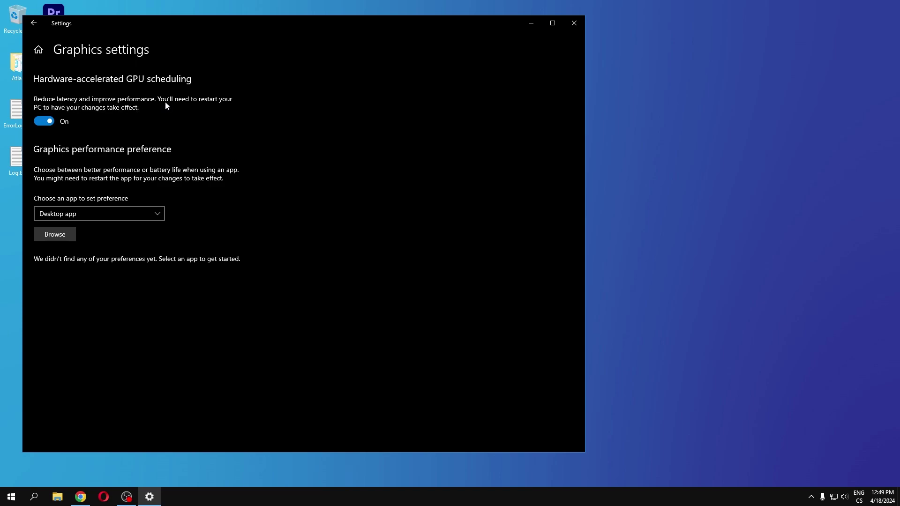
Check which apps may run in the background in the Windows privacy settings.
{"action": "left_click", "coordinate": [38, 51]}
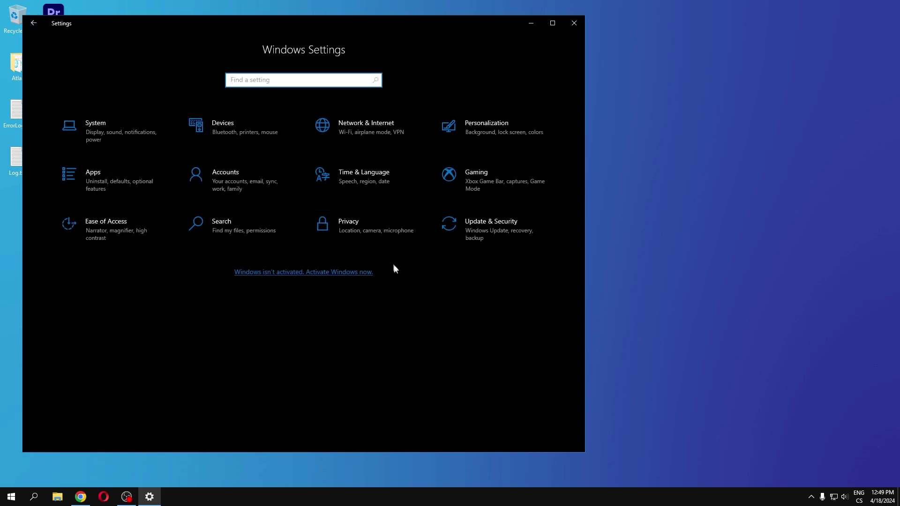
{"action": "left_click", "coordinate": [352, 231]}
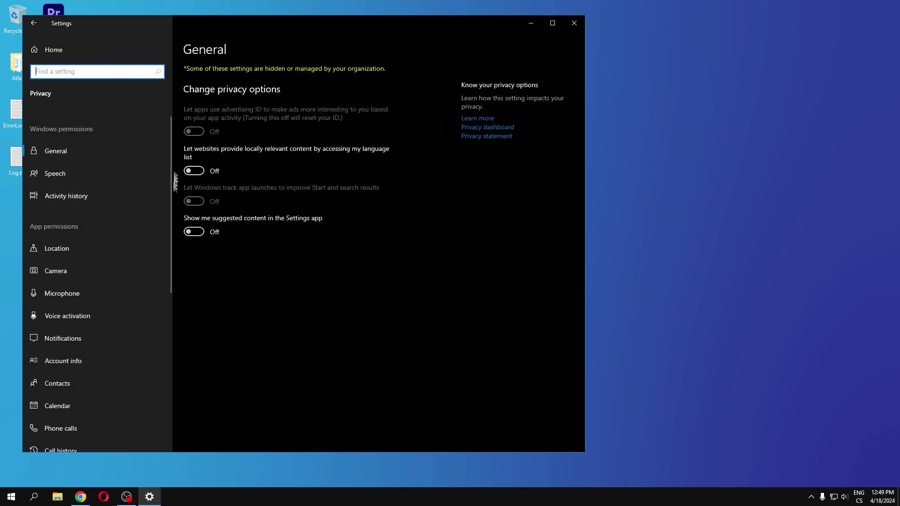
{"action": "scroll", "coordinate": [125, 237], "scroll_direction": "down", "scroll_amount": 5}
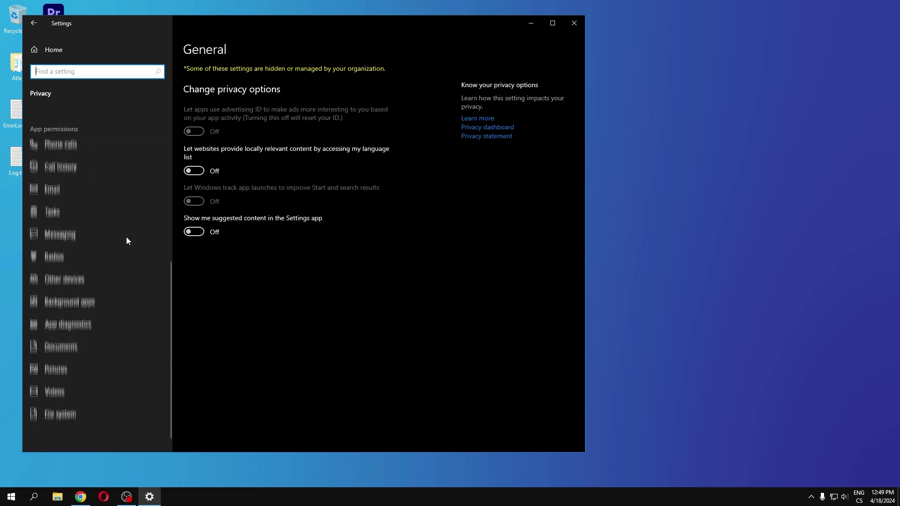
{"action": "left_click", "coordinate": [43, 293]}
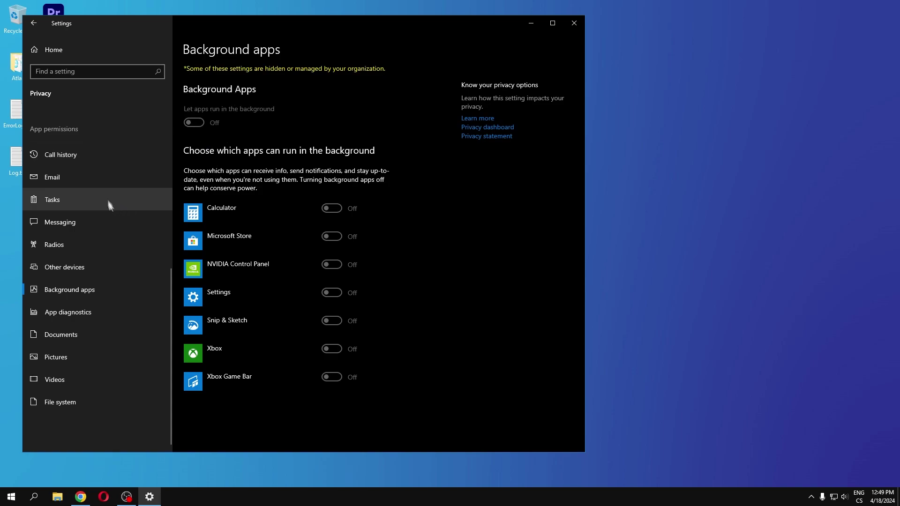
Switch Game Mode off and back on in the Windows Gaming settings.
{"action": "left_click", "coordinate": [35, 23]}
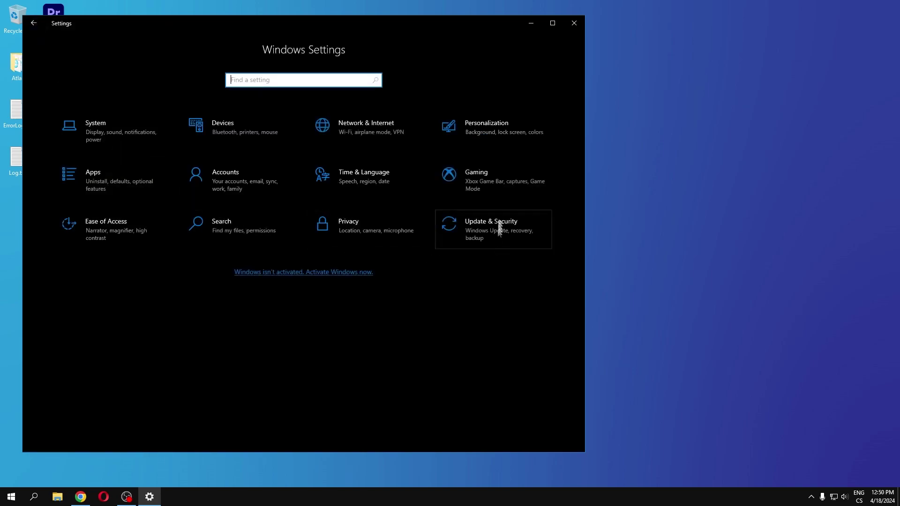
{"action": "left_click", "coordinate": [505, 179]}
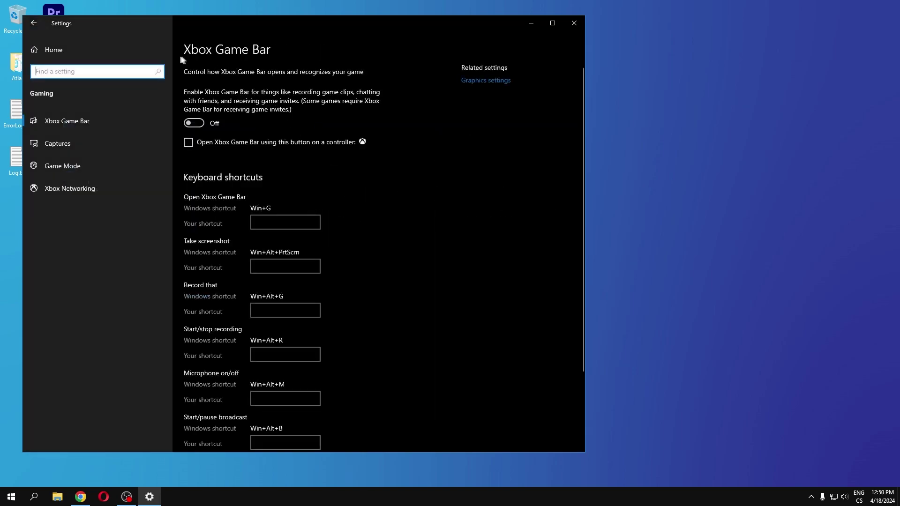
{"action": "left_click", "coordinate": [52, 162]}
{"action": "left_click", "coordinate": [192, 106]}
{"action": "left_click", "coordinate": [193, 107]}
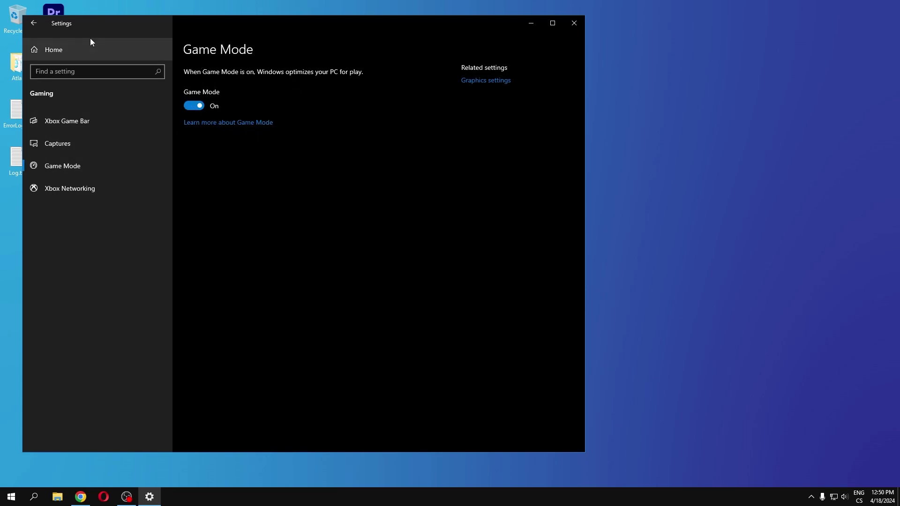
Clear the device search history in the Windows Search permissions and history settings, and close Settings.
{"action": "left_click", "coordinate": [52, 49]}
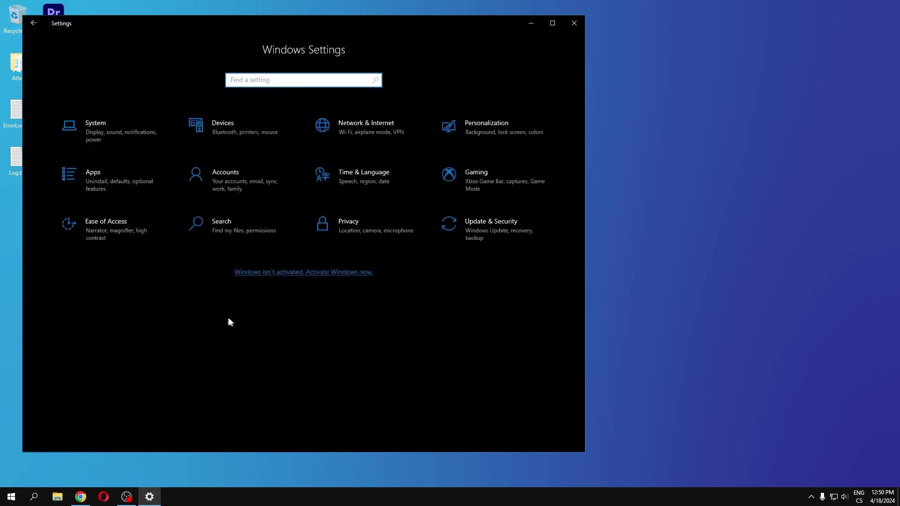
{"action": "left_click", "coordinate": [230, 230]}
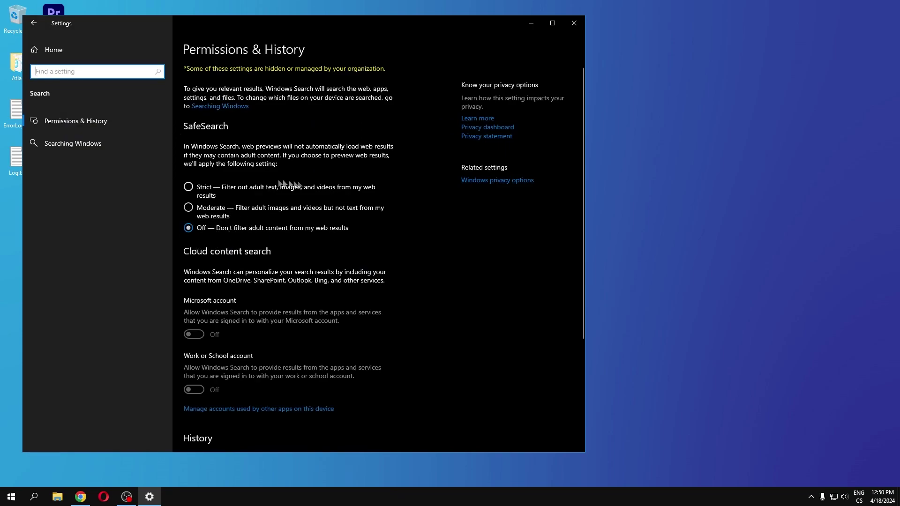
{"action": "left_click", "coordinate": [93, 144]}
{"action": "left_click", "coordinate": [91, 121]}
{"action": "scroll", "coordinate": [297, 267], "scroll_direction": "down", "scroll_amount": 3}
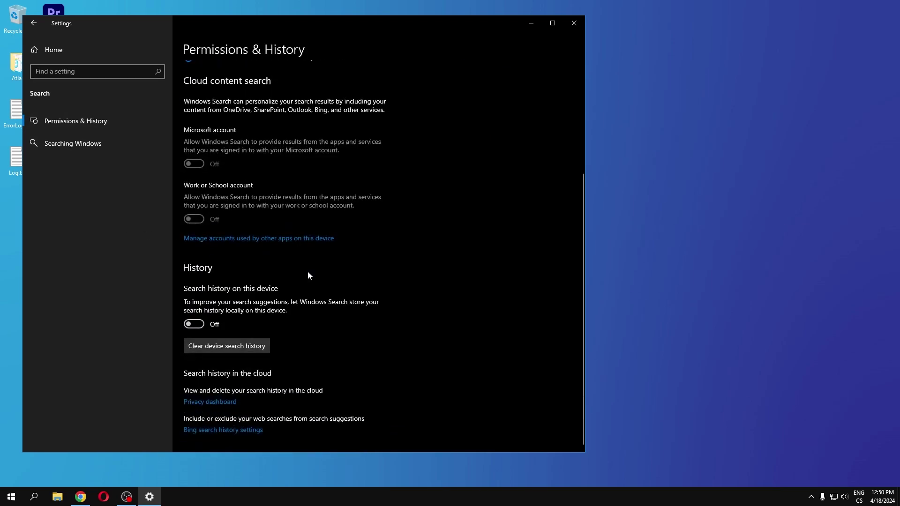
{"action": "scroll", "coordinate": [209, 344], "scroll_direction": "up", "scroll_amount": 4}
{"action": "scroll", "coordinate": [233, 396], "scroll_direction": "down", "scroll_amount": 3}
{"action": "left_click", "coordinate": [200, 350]}
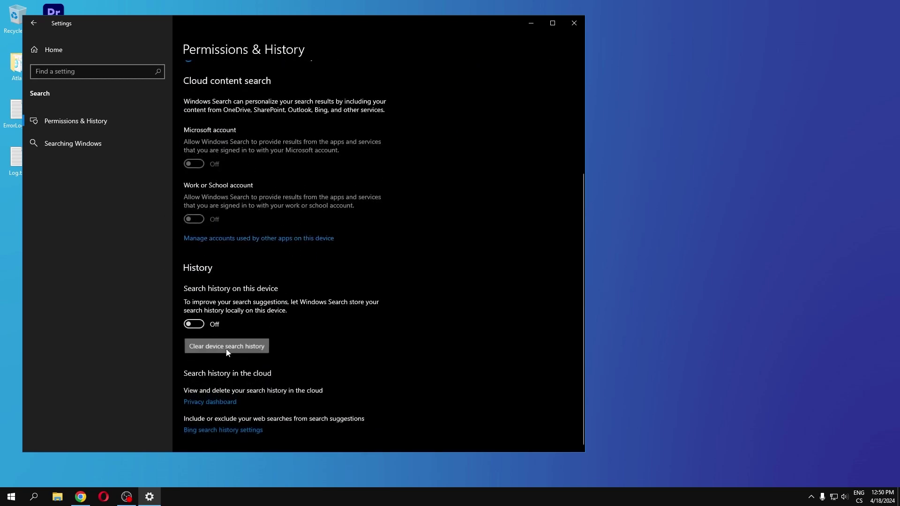
{"action": "left_click", "coordinate": [573, 23]}
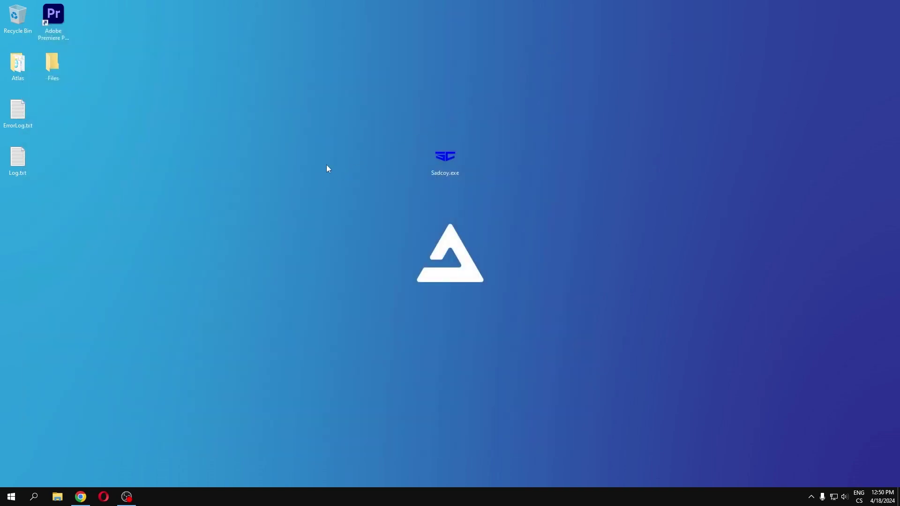
Restart the computer to apply the optimizations.
{"action": "left_click", "coordinate": [11, 496]}
{"action": "left_click", "coordinate": [11, 476]}
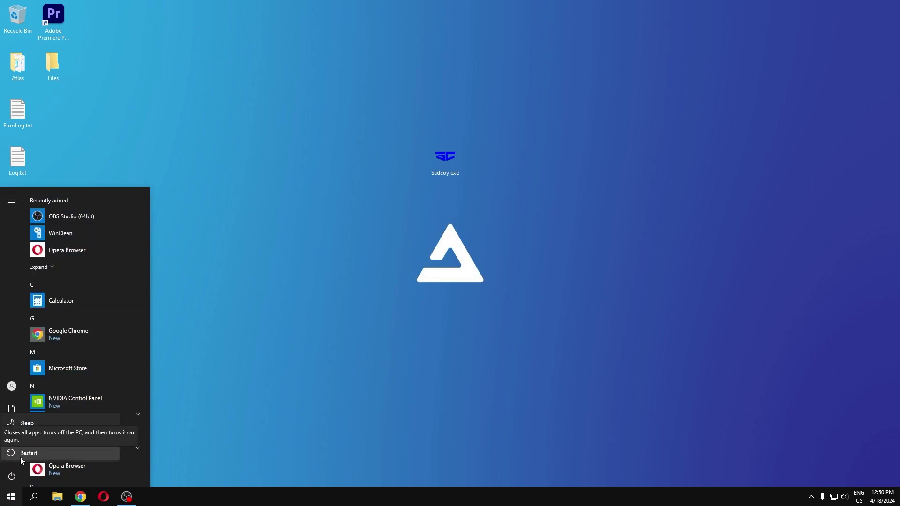
{"action": "left_click", "coordinate": [20, 456]}
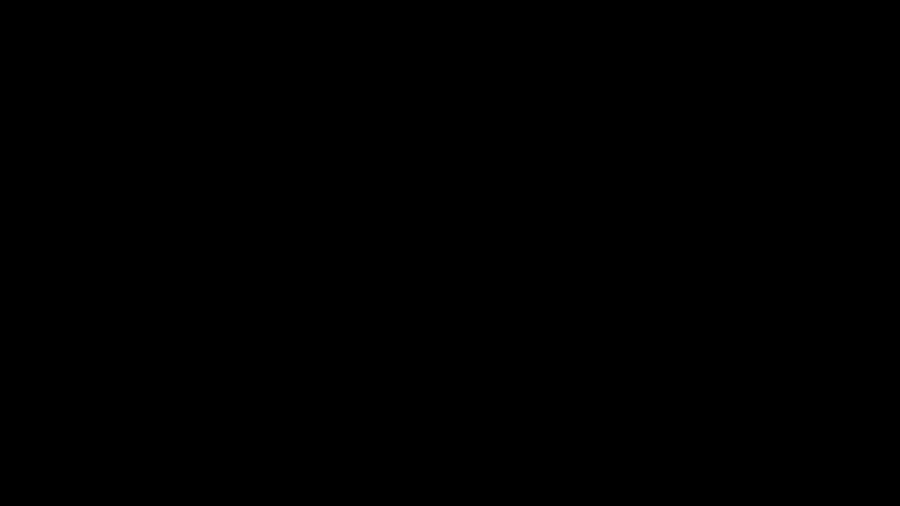